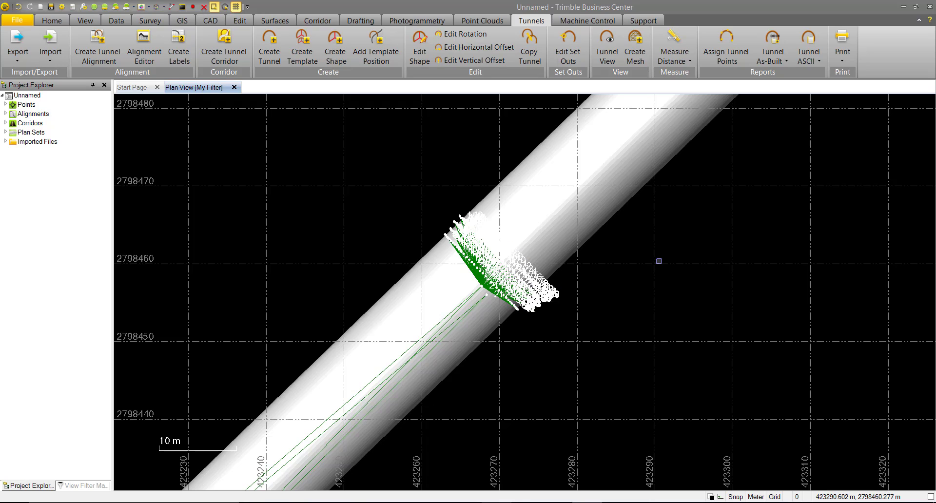
Bring up the Tunnel ASCII Report pane, preset to the Amberg tunnel profile report for MC1R-SKF1-tunnel
{"action": "left_click", "coordinate": [729, 47]}
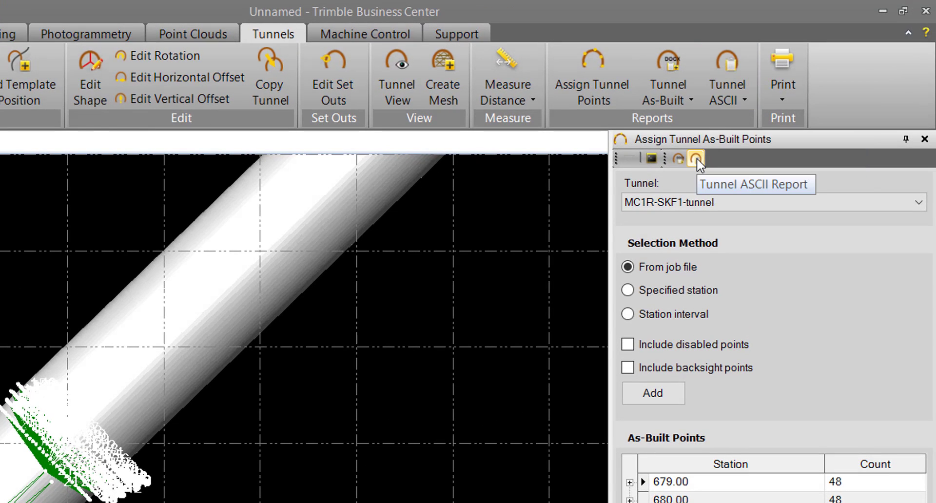
{"action": "left_click", "coordinate": [695, 158]}
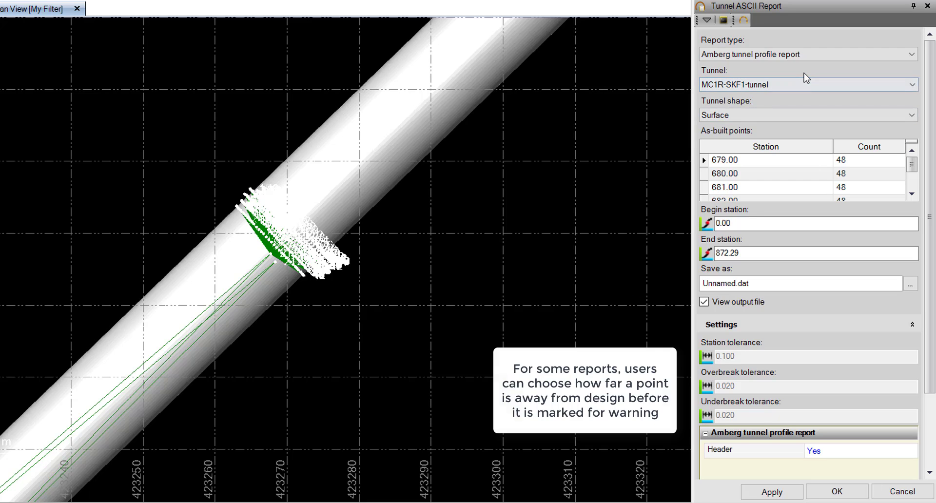
{"action": "left_click", "coordinate": [912, 55]}
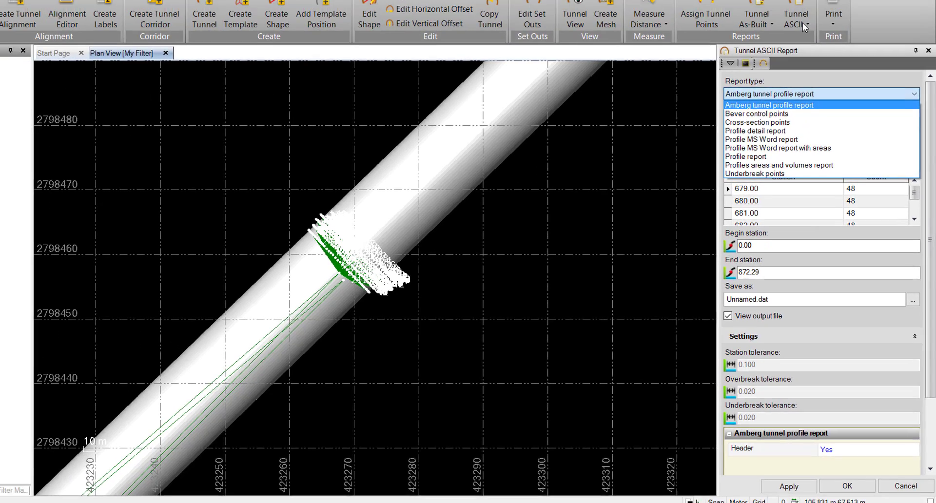
{"action": "left_click", "coordinate": [794, 0]}
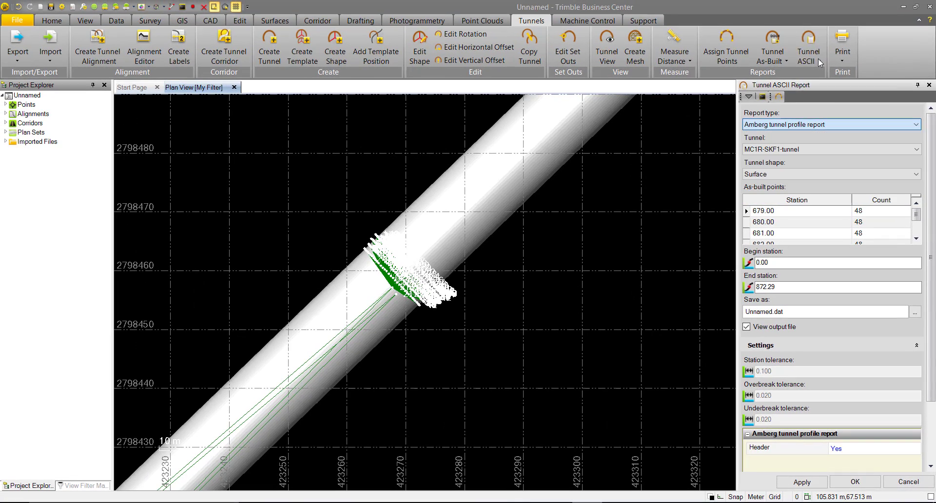
{"action": "left_click", "coordinate": [820, 62]}
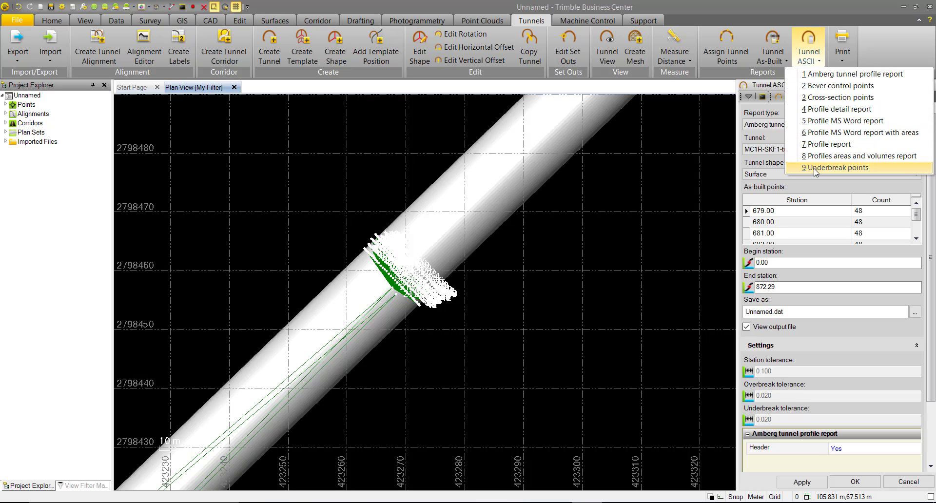
{"action": "key", "text": "Escape"}
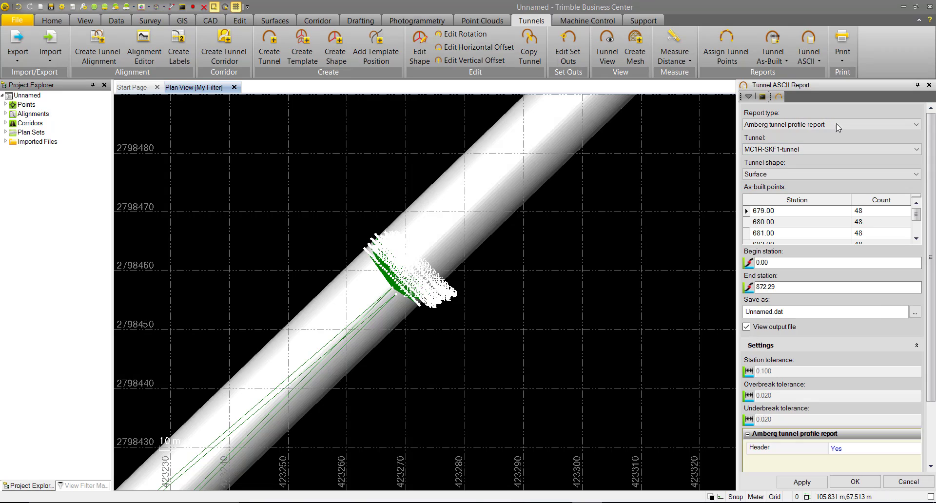
Generate the Amberg tunnel profile report as Unnamed.dat, check its date, station and offset listing, and close it
{"action": "left_click", "coordinate": [884, 127]}
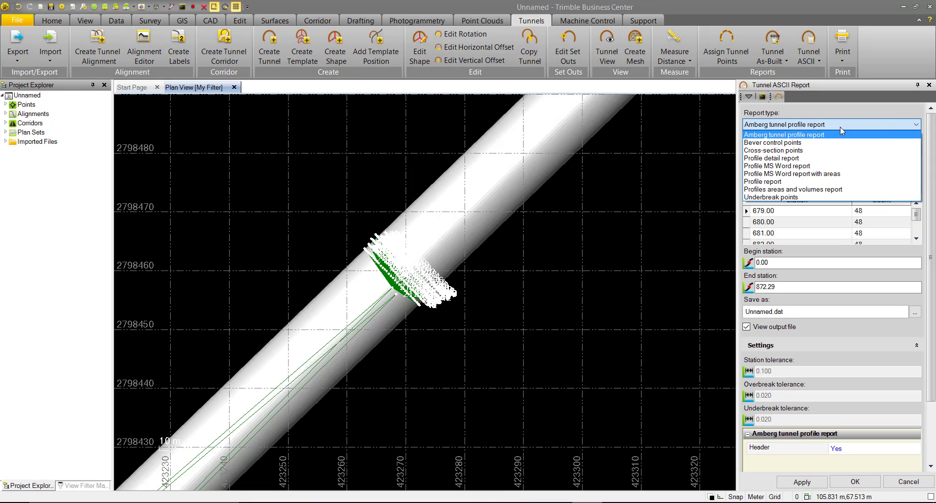
{"action": "left_click", "coordinate": [808, 141]}
{"action": "left_click", "coordinate": [797, 482]}
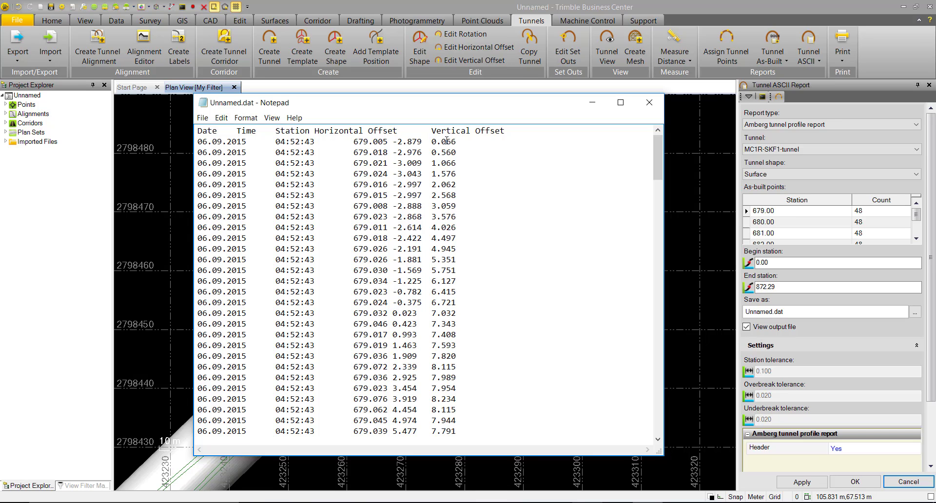
{"action": "left_click", "coordinate": [648, 102]}
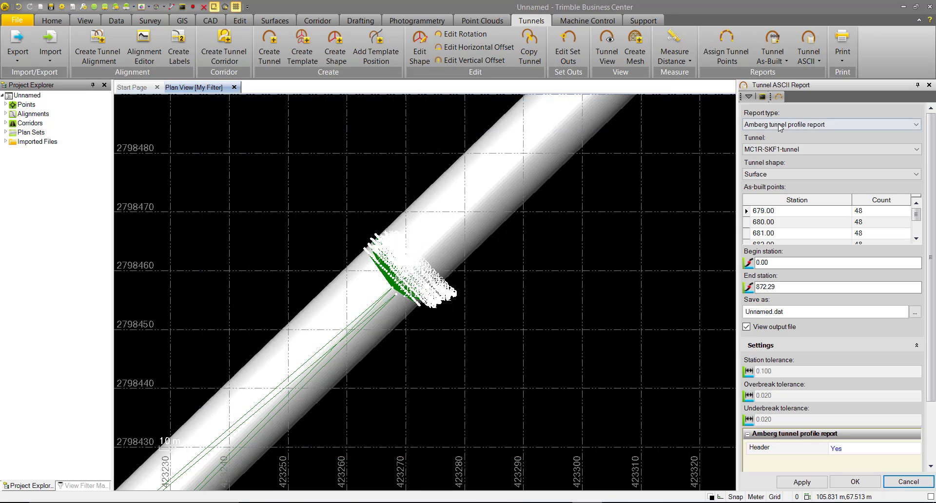
Generate the Bever control points report to Unnamed.pxy and review its North, East, Elevation listing
{"action": "left_click", "coordinate": [777, 125]}
{"action": "left_click", "coordinate": [775, 142]}
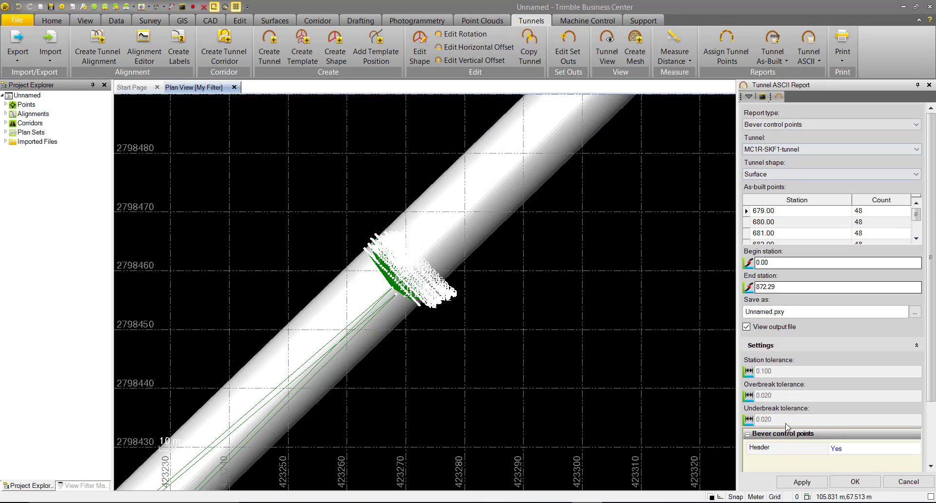
{"action": "left_click", "coordinate": [791, 482]}
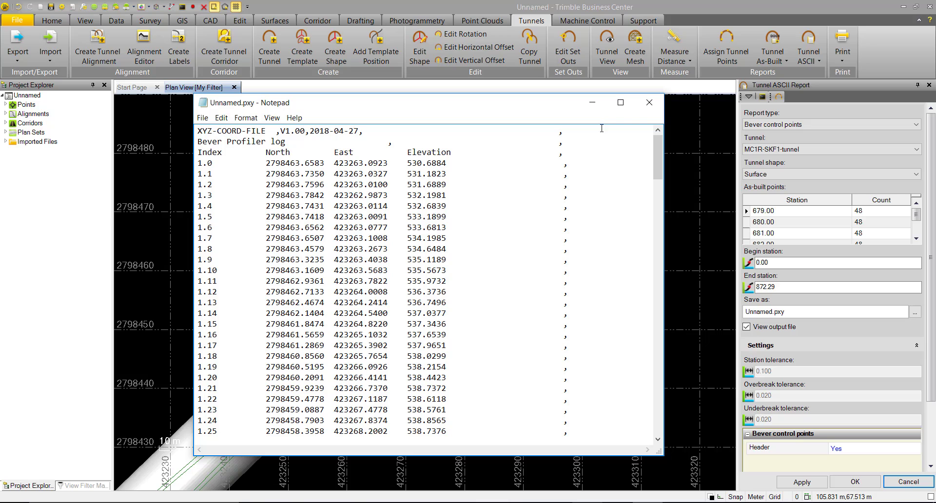
{"action": "left_click", "coordinate": [648, 102]}
{"action": "left_click", "coordinate": [767, 126]}
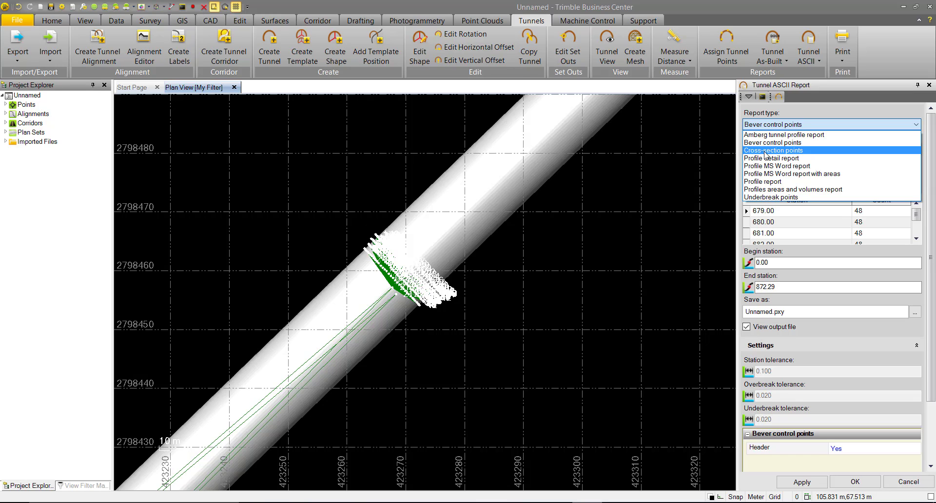
Generate the Cross-section points report as Unnamed.csv and review its Point ID, Chord, Station, Delta columns
{"action": "left_click", "coordinate": [764, 150]}
{"action": "left_click", "coordinate": [799, 482]}
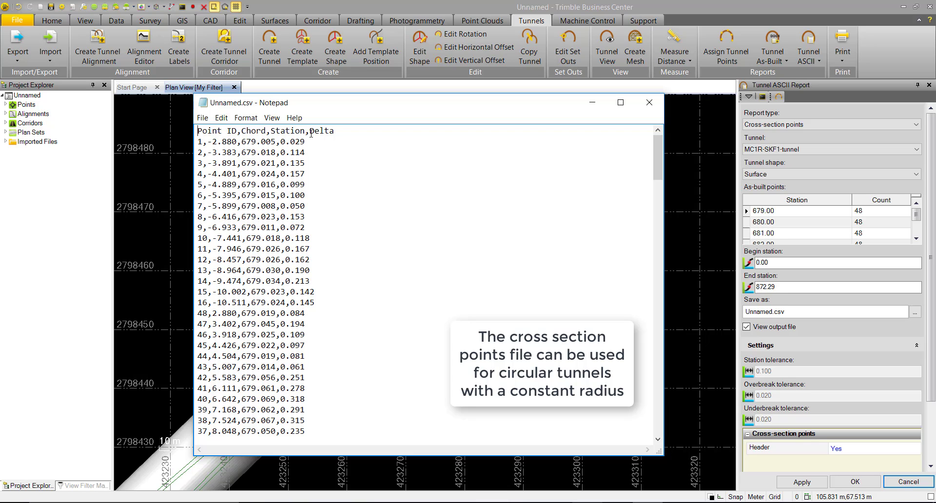
{"action": "left_click", "coordinate": [649, 102]}
Generate the Profile detail report as Unnamed.htm and scroll through each point's overbreak and station delta
{"action": "left_click", "coordinate": [758, 125]}
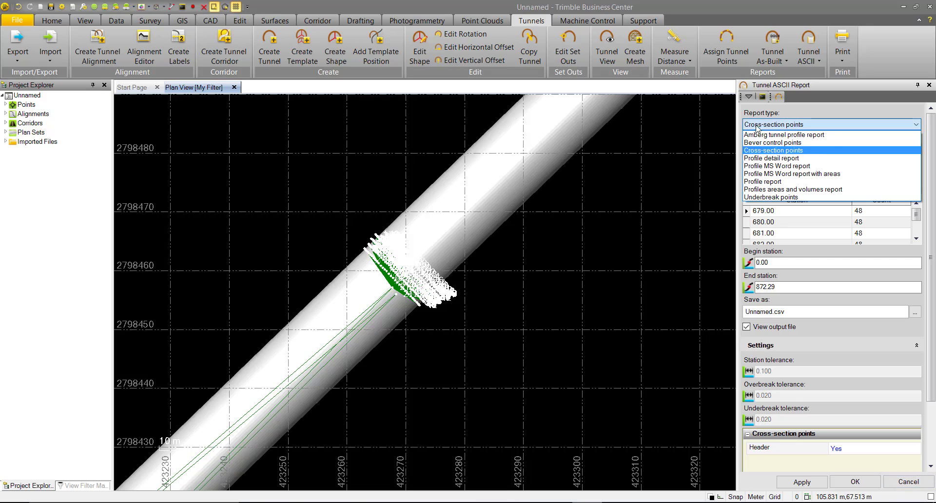
{"action": "left_click", "coordinate": [756, 157]}
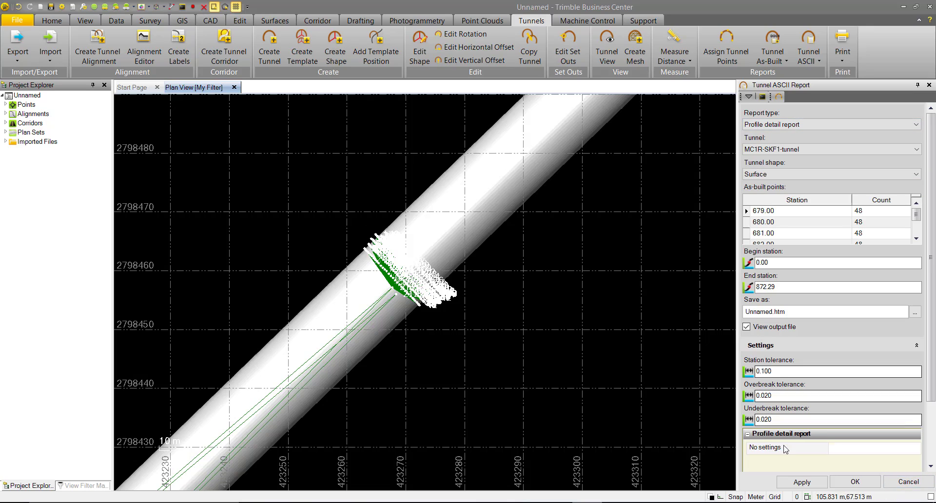
{"action": "left_click", "coordinate": [801, 482]}
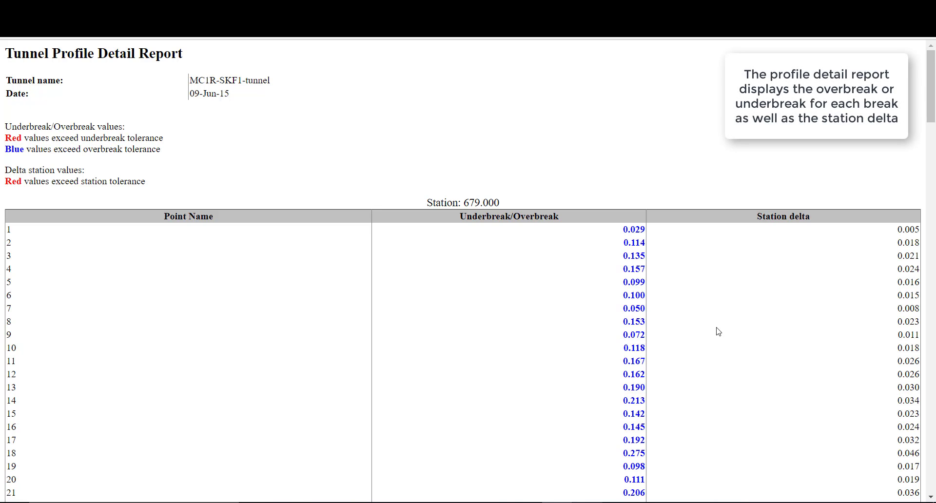
{"action": "scroll", "coordinate": [661, 246], "scroll_direction": "down", "scroll_amount": 3}
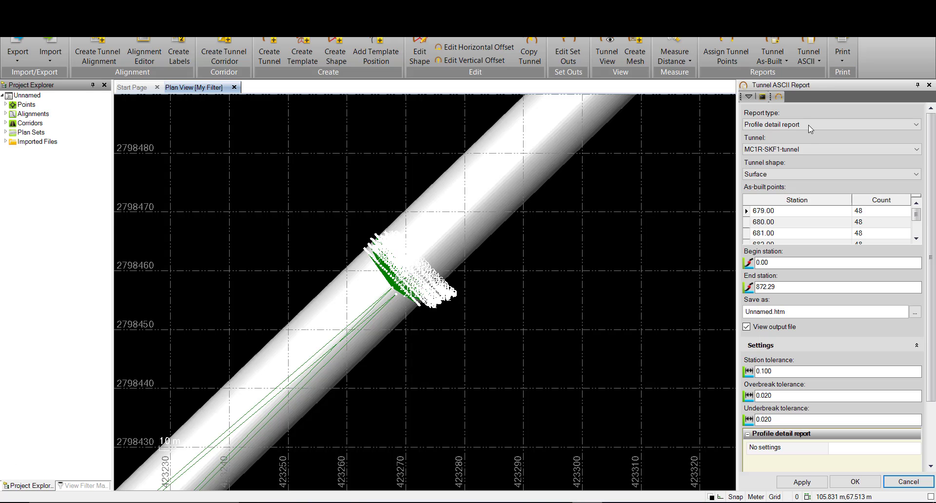
Select Profile MS Word report with areas and generate Unnamed.doc for MC1R-SKF1-tunnel
{"action": "left_click", "coordinate": [808, 125]}
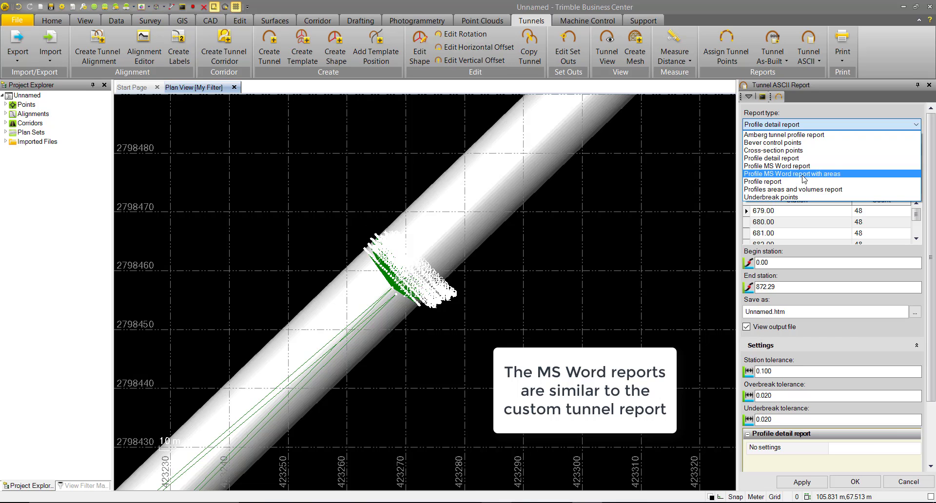
{"action": "left_click", "coordinate": [844, 174]}
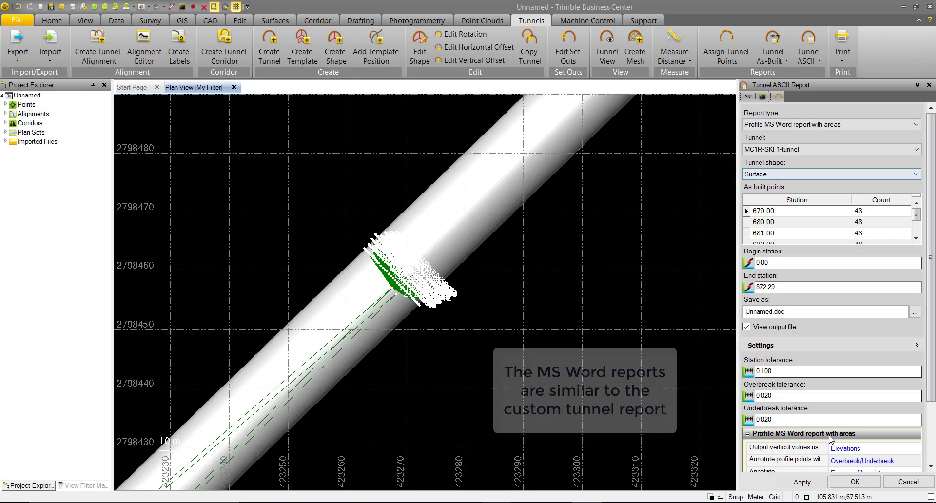
{"action": "left_click", "coordinate": [811, 482]}
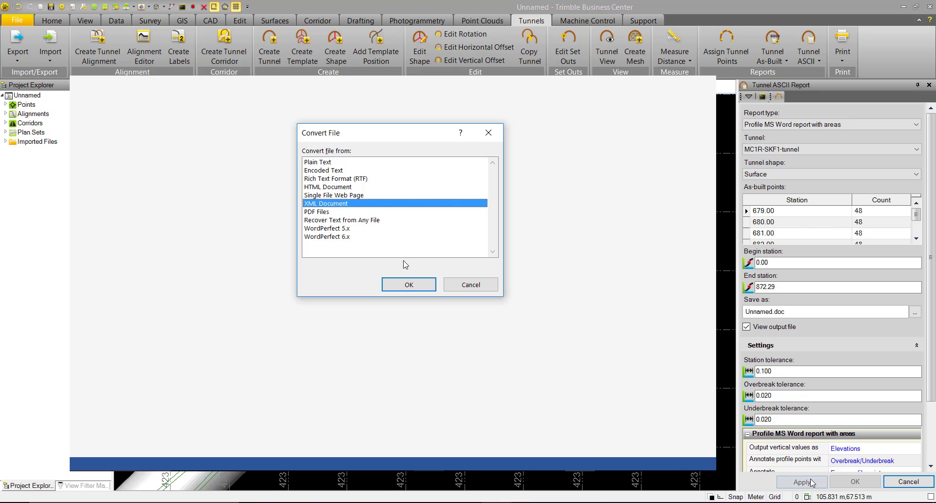
Accept the file conversion and scroll to Tunnel Profile 1 at station 679.000 with its area and point tables
{"action": "left_click", "coordinate": [408, 285]}
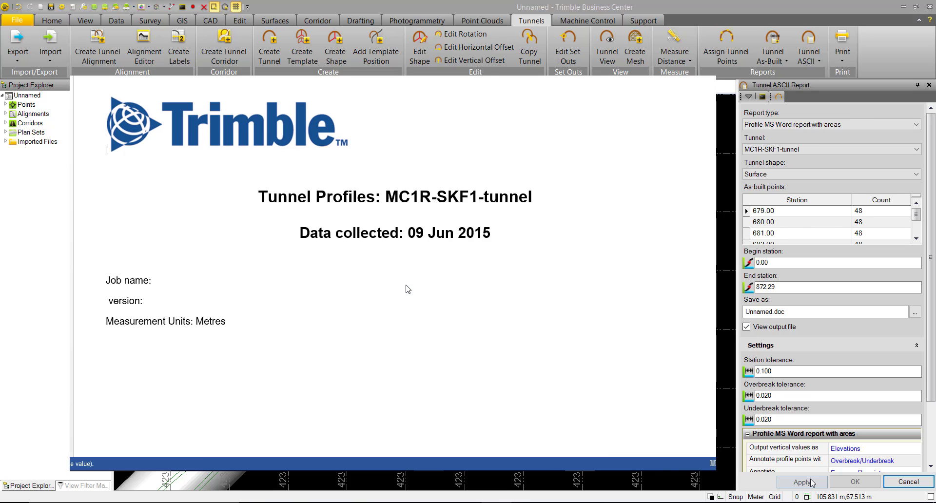
{"action": "scroll", "coordinate": [494, 143], "scroll_direction": "down", "scroll_amount": 10}
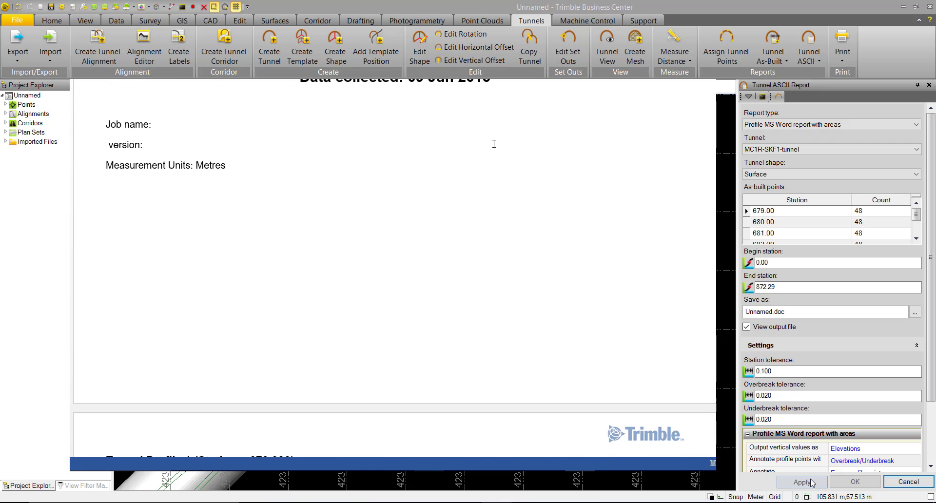
{"action": "scroll", "coordinate": [494, 146], "scroll_direction": "down", "scroll_amount": 3}
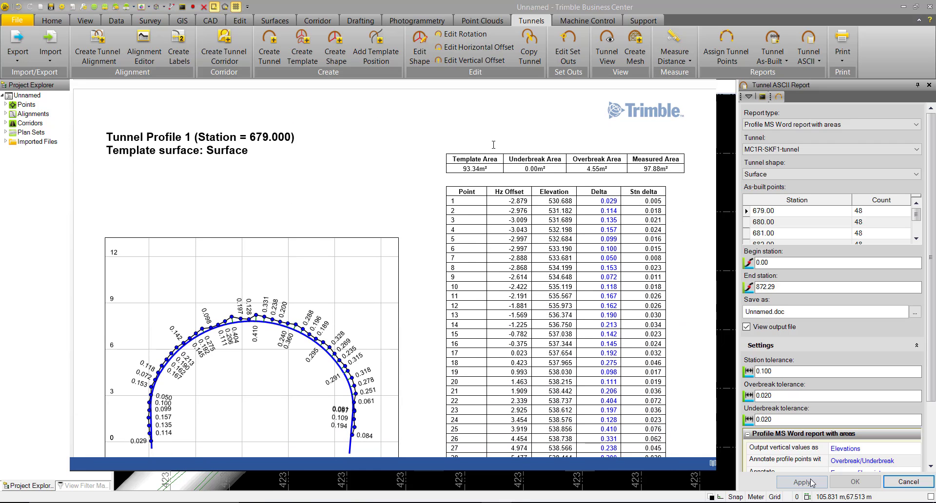
{"action": "scroll", "coordinate": [493, 144], "scroll_direction": "down", "scroll_amount": 1}
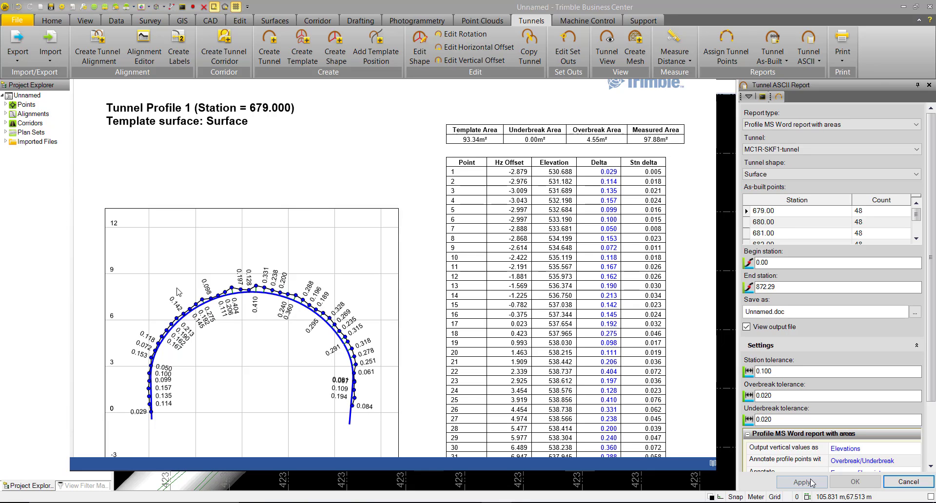
{"action": "scroll", "coordinate": [397, 264], "scroll_direction": "down", "scroll_amount": 1}
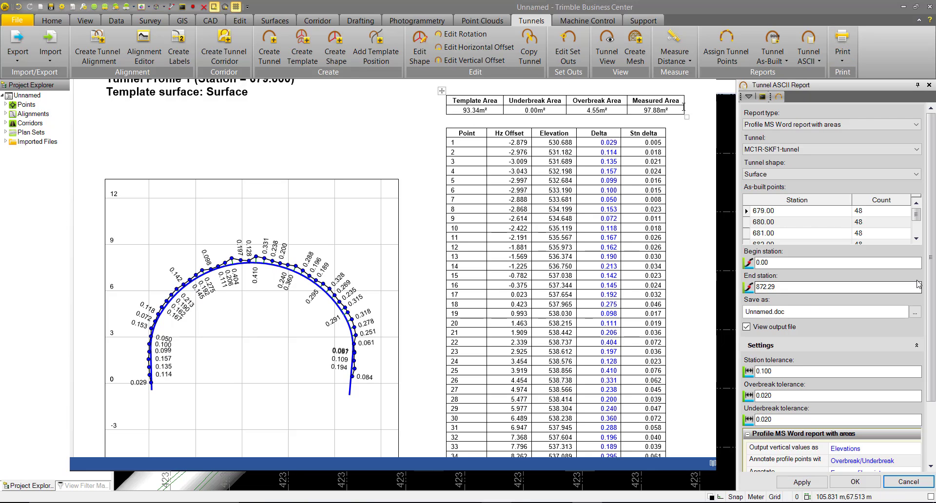
Scroll the report panel to inspect the Word report's elevation, overbreak annotation and grid line settings
{"action": "left_click_drag", "start_coordinate": [932, 274], "coordinate": [931, 280]}
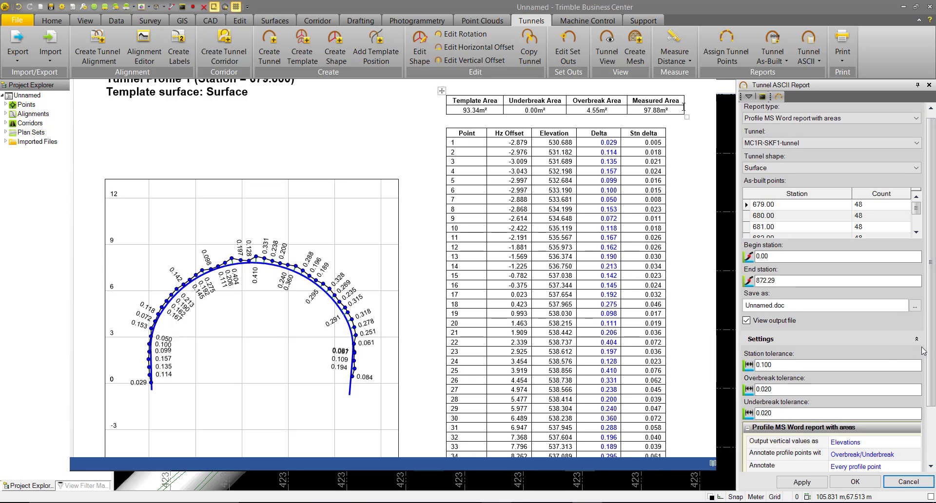
{"action": "left_click_drag", "start_coordinate": [930, 350], "coordinate": [931, 369]}
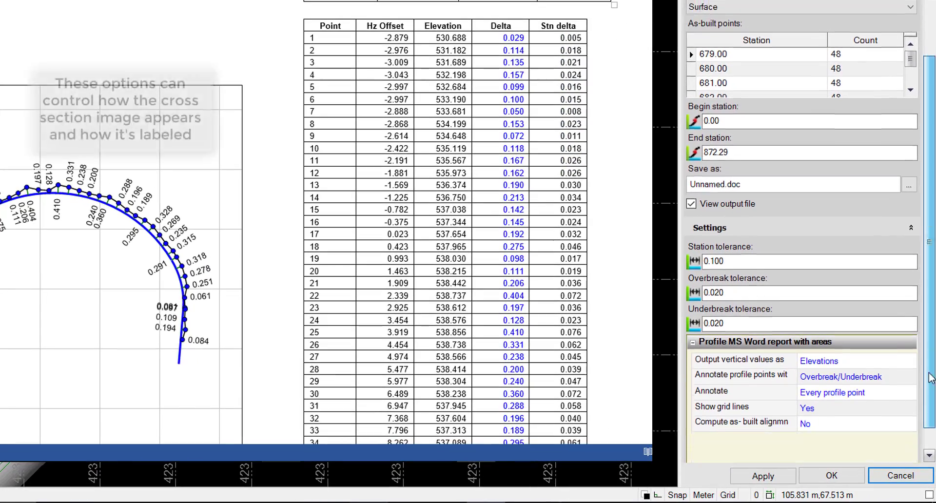
{"action": "left_click_drag", "start_coordinate": [931, 379], "coordinate": [931, 385]}
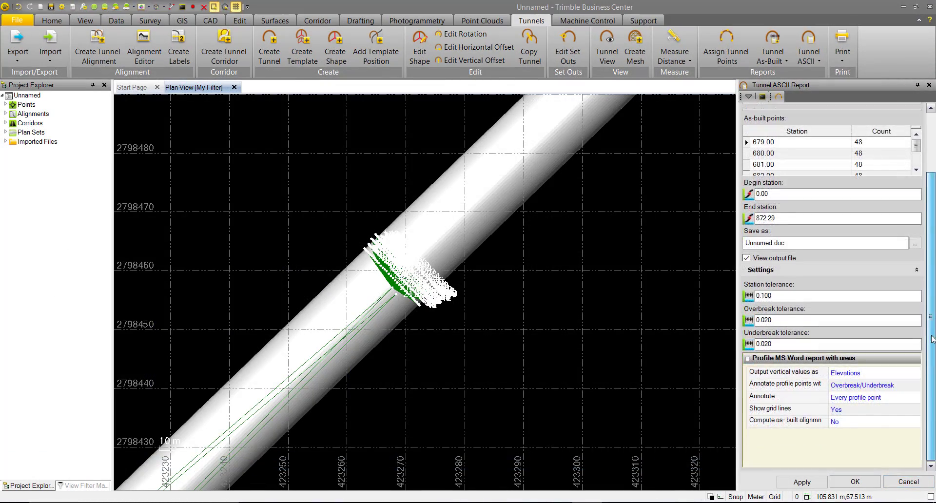
Generate the Profile report as Unnamed.htm, summarising per-station in- and out-of-tolerance point counts
{"action": "scroll", "coordinate": [932, 338], "scroll_direction": "up", "scroll_amount": 3}
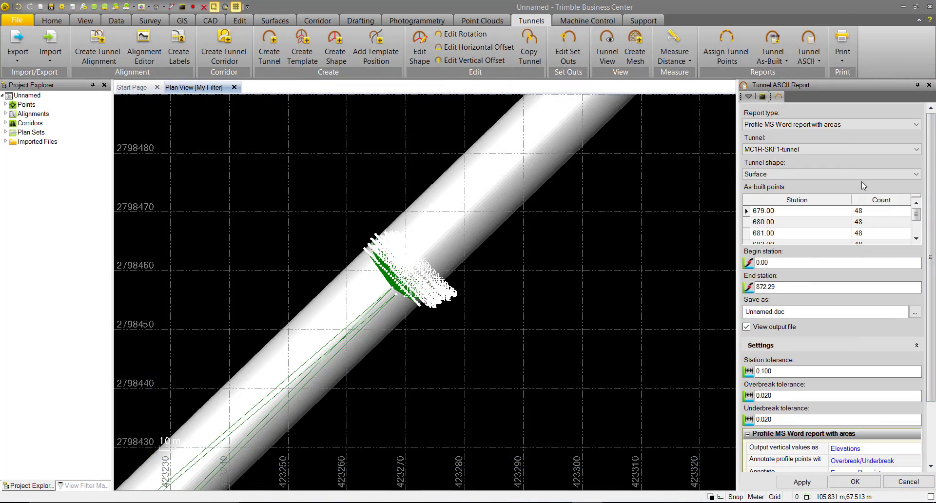
{"action": "left_click", "coordinate": [830, 124]}
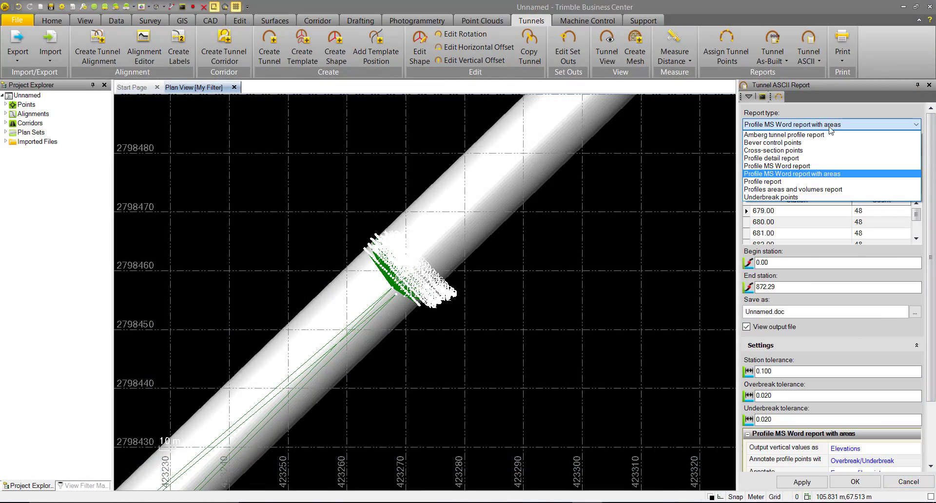
{"action": "left_click", "coordinate": [770, 181]}
{"action": "left_click", "coordinate": [819, 483]}
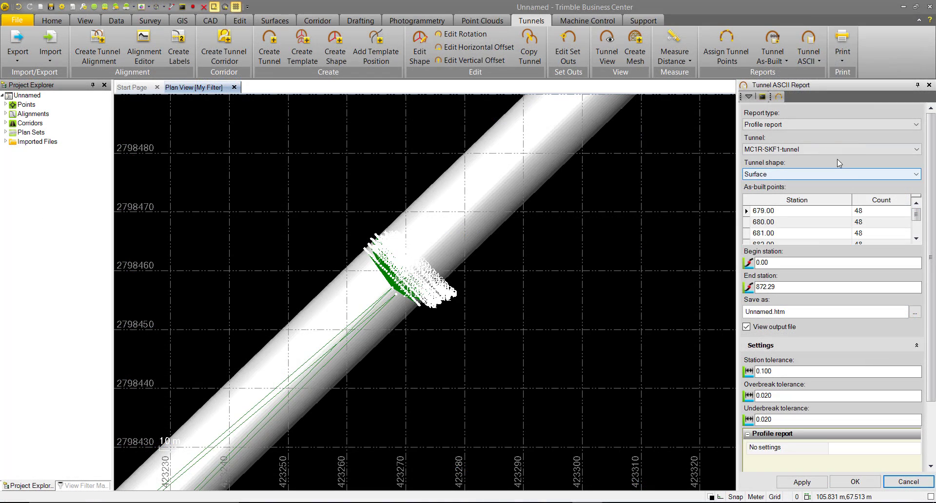
{"action": "left_click", "coordinate": [838, 125]}
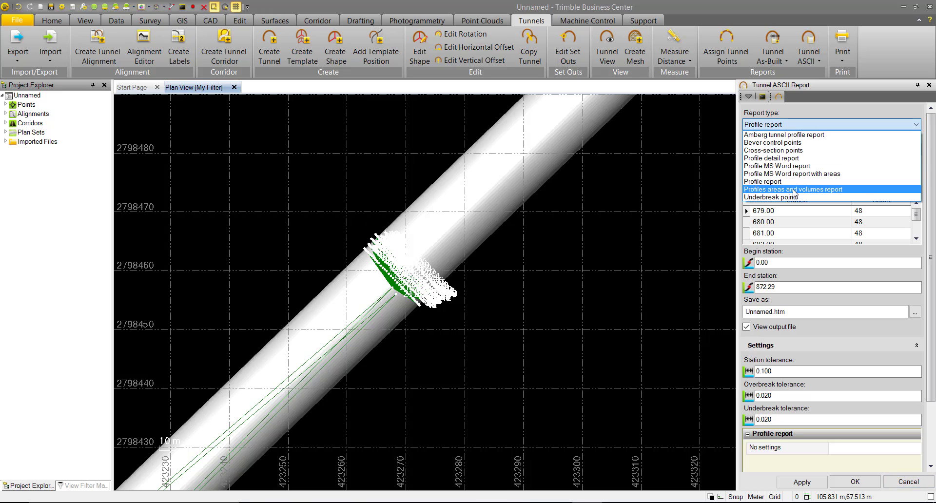
Generate the Profiles areas and volumes report for stations 679–682 totalling 294.6 m³, then select Underbreak points
{"action": "left_click", "coordinate": [793, 190]}
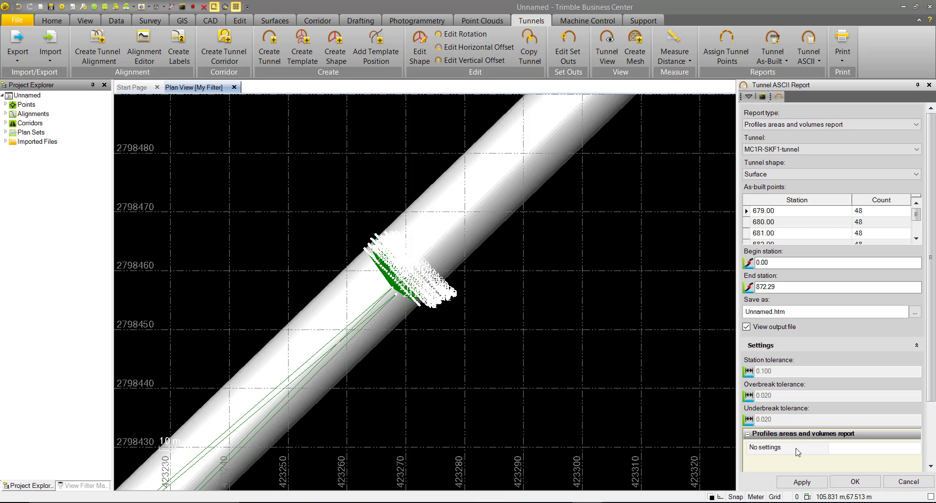
{"action": "left_click", "coordinate": [801, 482]}
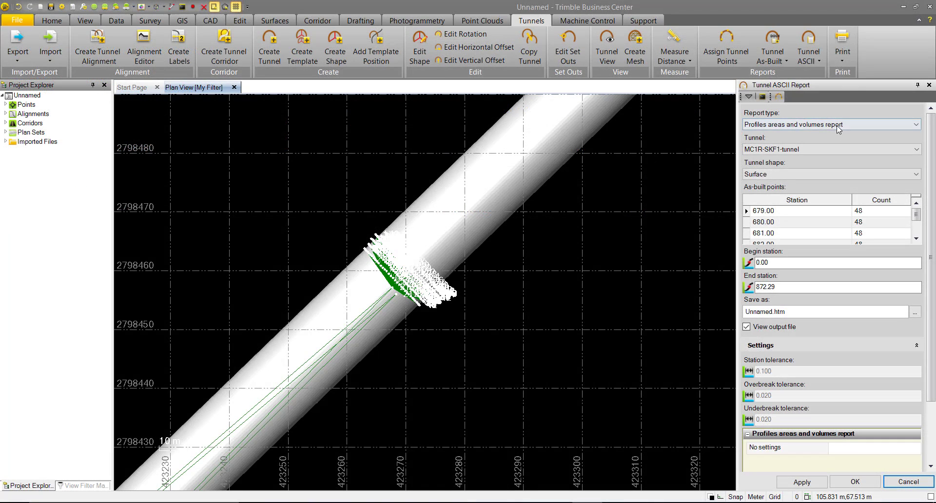
{"action": "left_click", "coordinate": [838, 128]}
Generate the Underbreak points report Unnamed.csv, review points 74 and 145 outside tolerance, then close it
{"action": "left_click", "coordinate": [786, 200]}
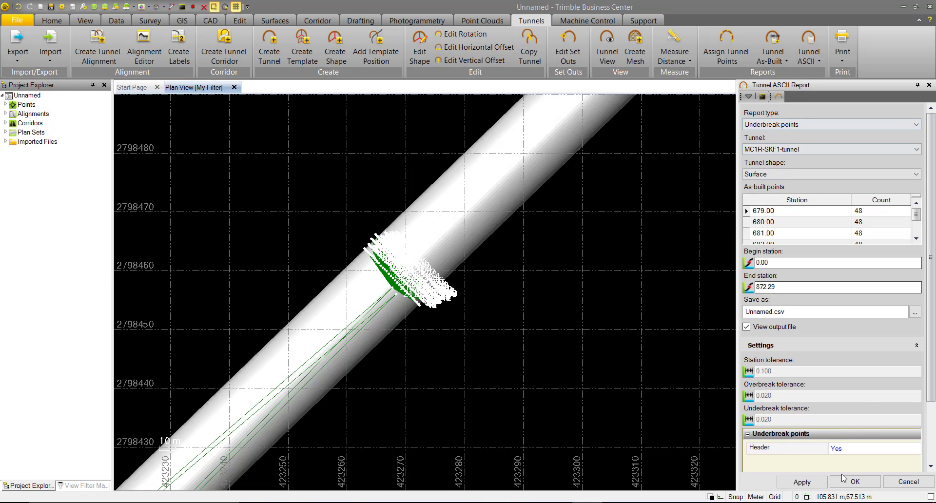
{"action": "left_click", "coordinate": [802, 482]}
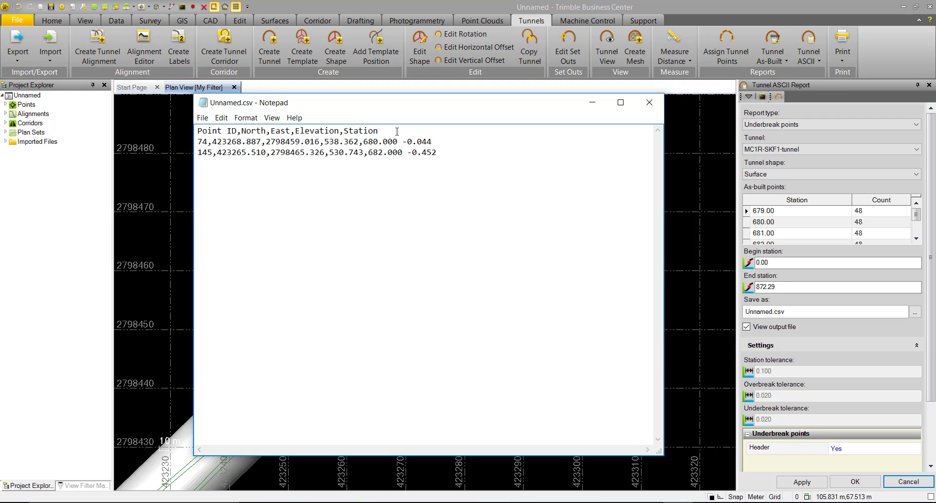
{"action": "left_click", "coordinate": [648, 103]}
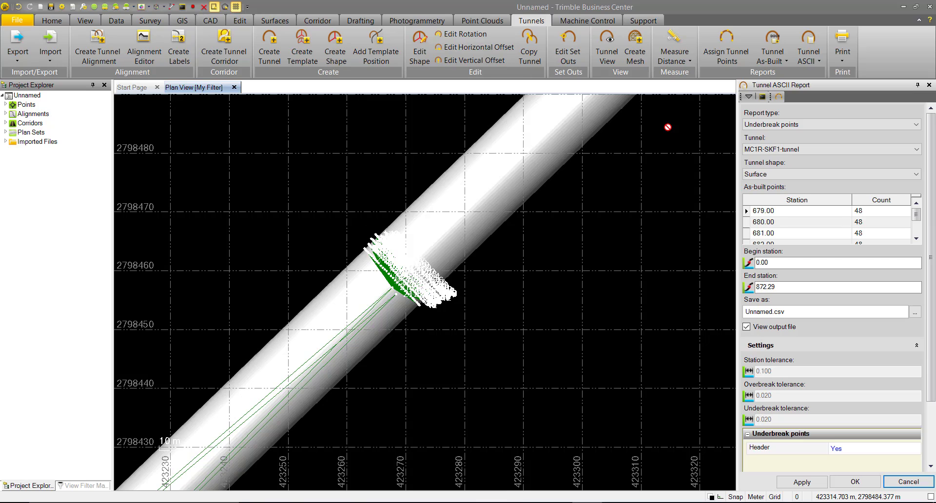